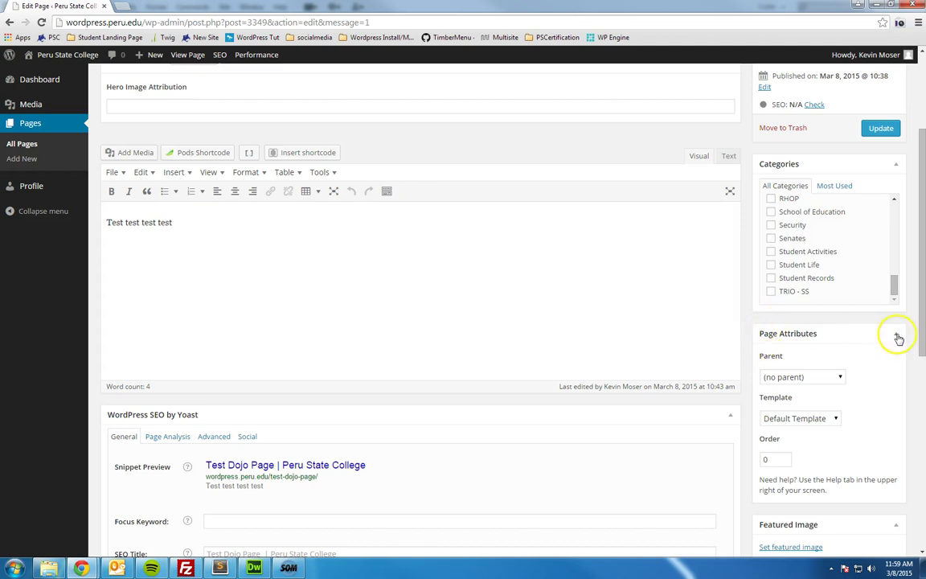
# Set the page's Parent in Page Attributes to the Dojo page
pyautogui.scroll(3, 755, 361)
pyautogui.scroll(-3, 481, 229)
pyautogui.scroll(-1, 481, 230)
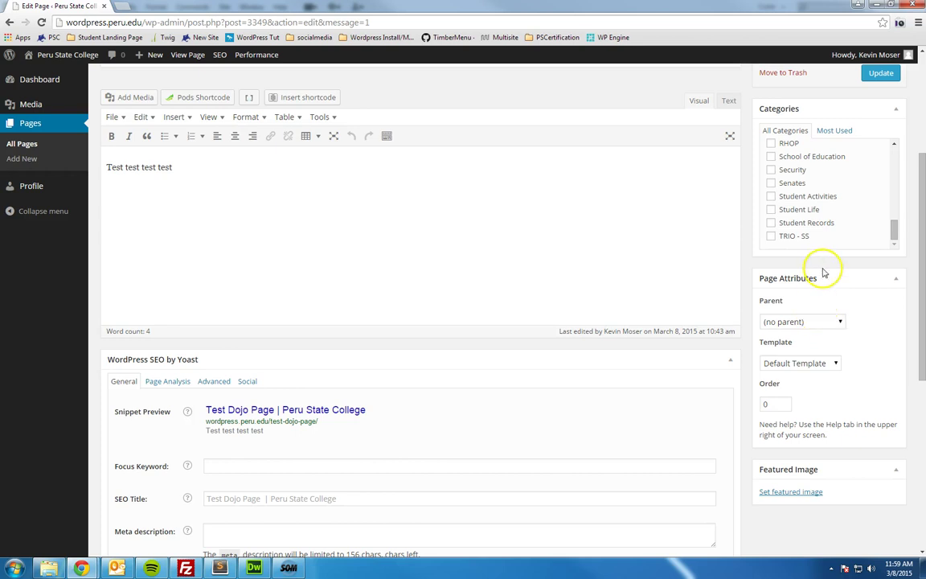
pyautogui.scroll(3, 682, 320)
pyautogui.scroll(-3, 723, 371)
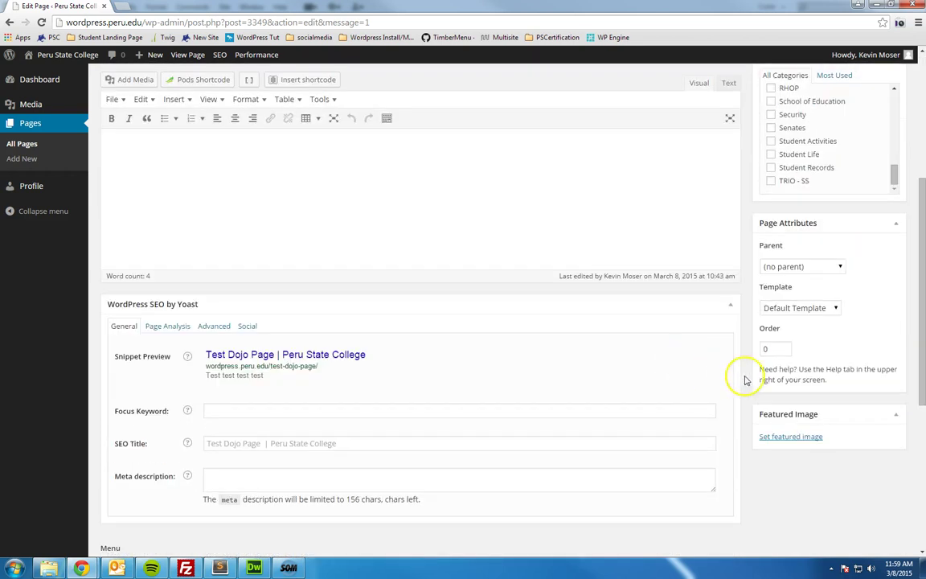
pyautogui.scroll(3, 262, 142)
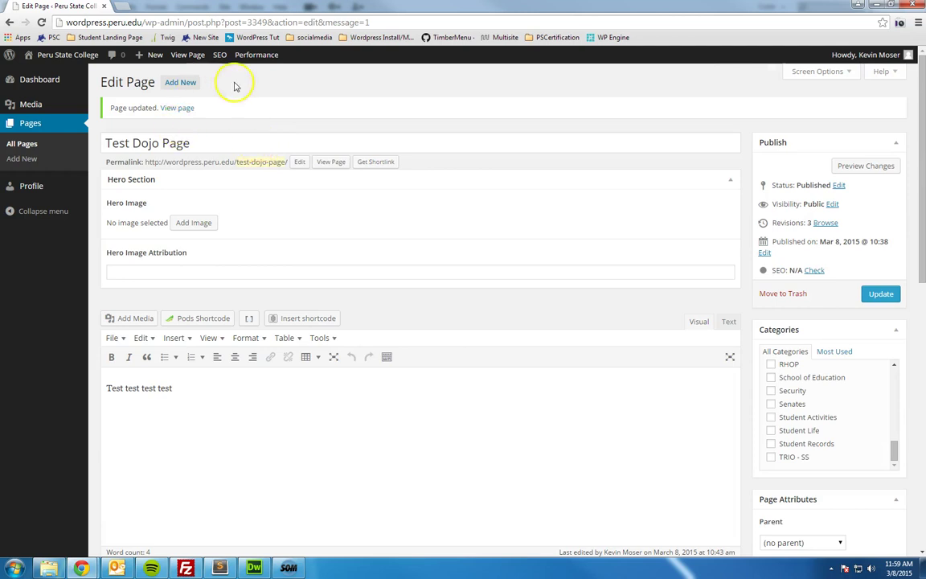
pyautogui.scroll(-3, 119, 177)
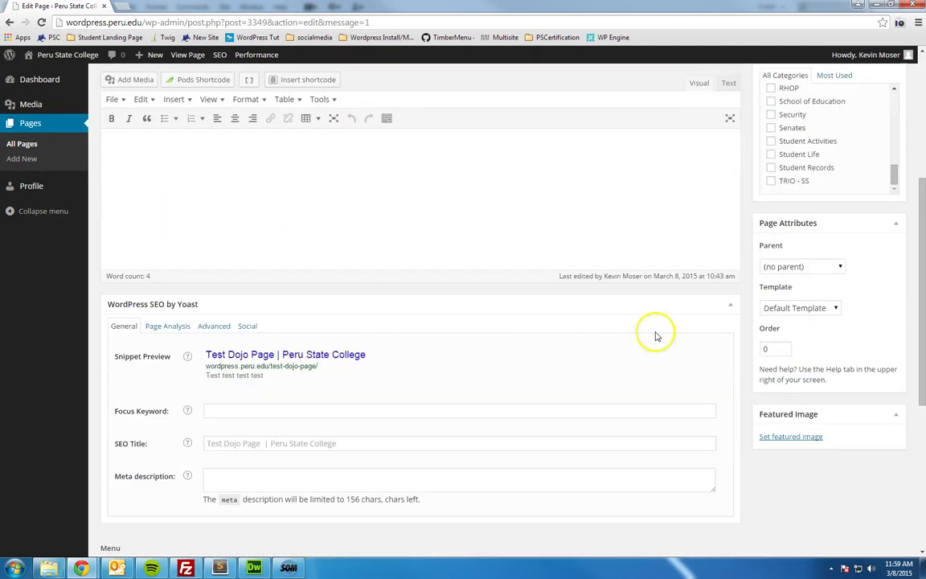
pyautogui.click(819, 269)
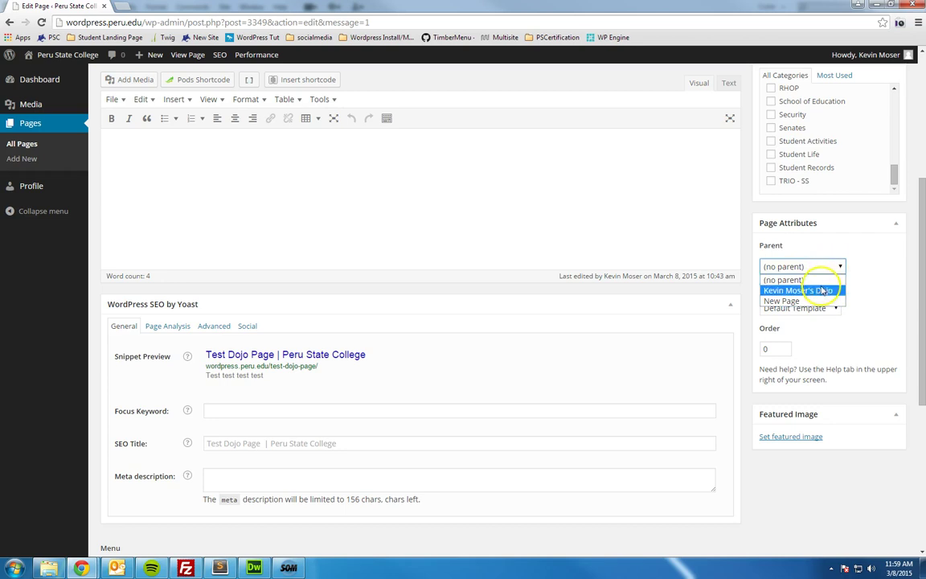
pyautogui.click(816, 293)
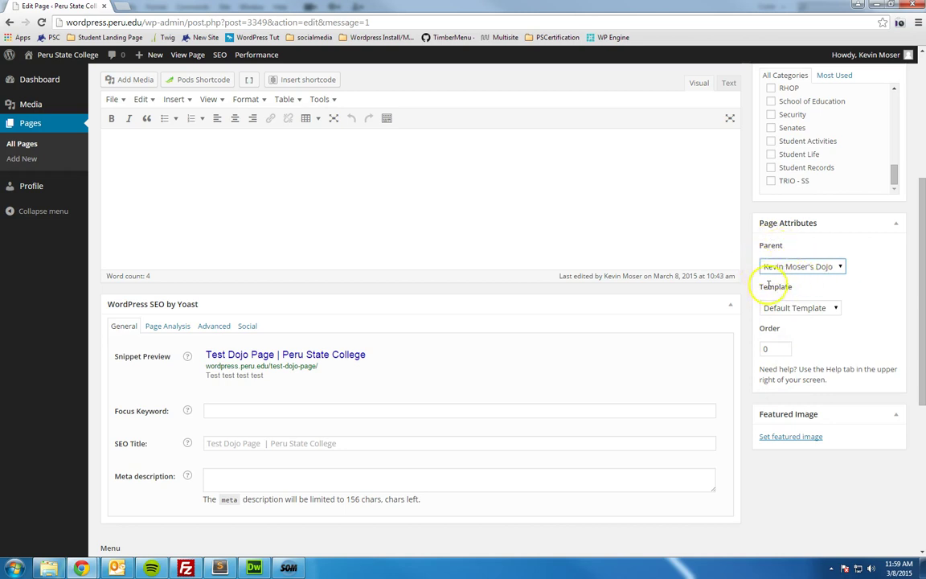
# Update the published page with its new parent and open it to view
pyautogui.scroll(2, 795, 273)
pyautogui.click(878, 126)
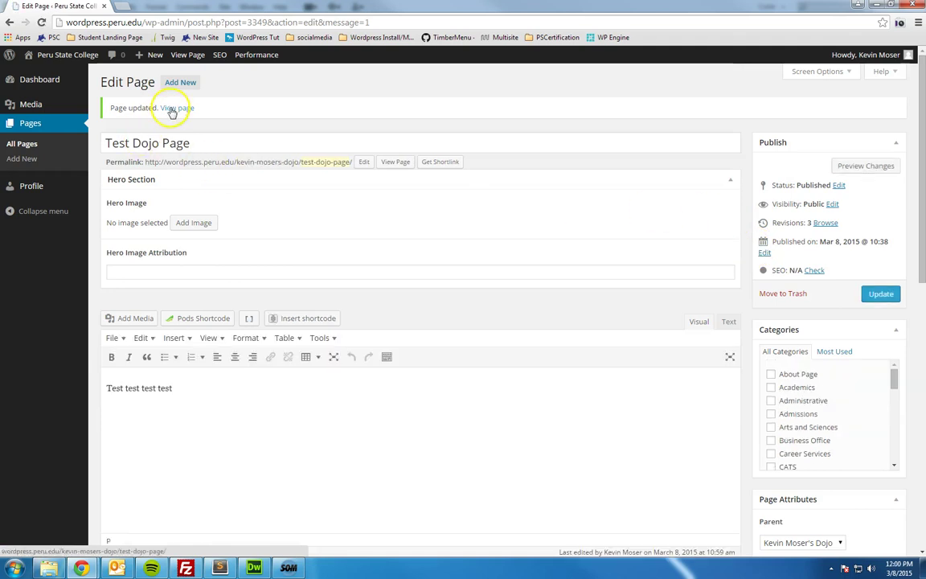
pyautogui.keyDown('ctrl'); pyautogui.click(171, 110); pyautogui.keyUp('ctrl')
# Confirm the live Test Dojo Page's breadcrumb links to its parent Dojo page, then come back
pyautogui.click(137, 8)
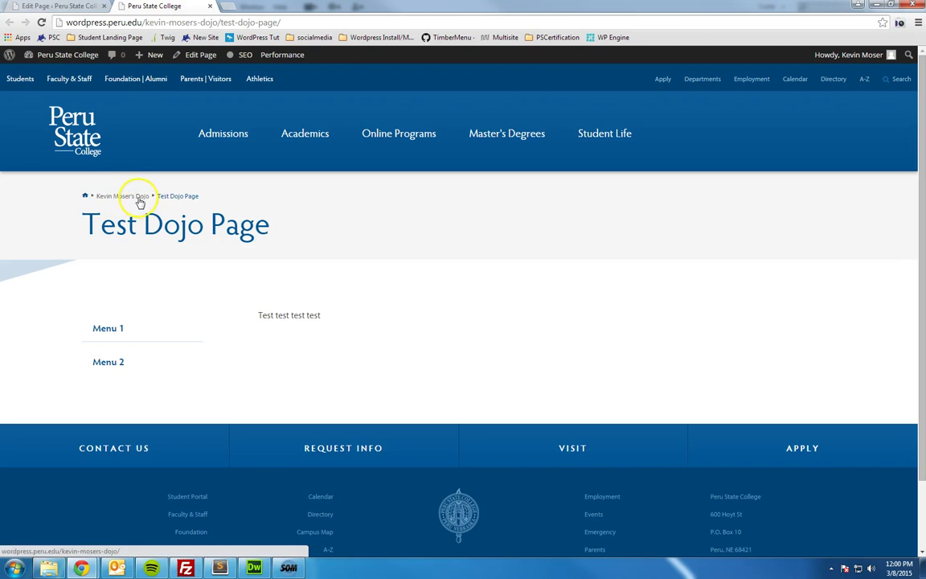
pyautogui.click(56, 6)
pyautogui.scroll(-3, 817, 413)
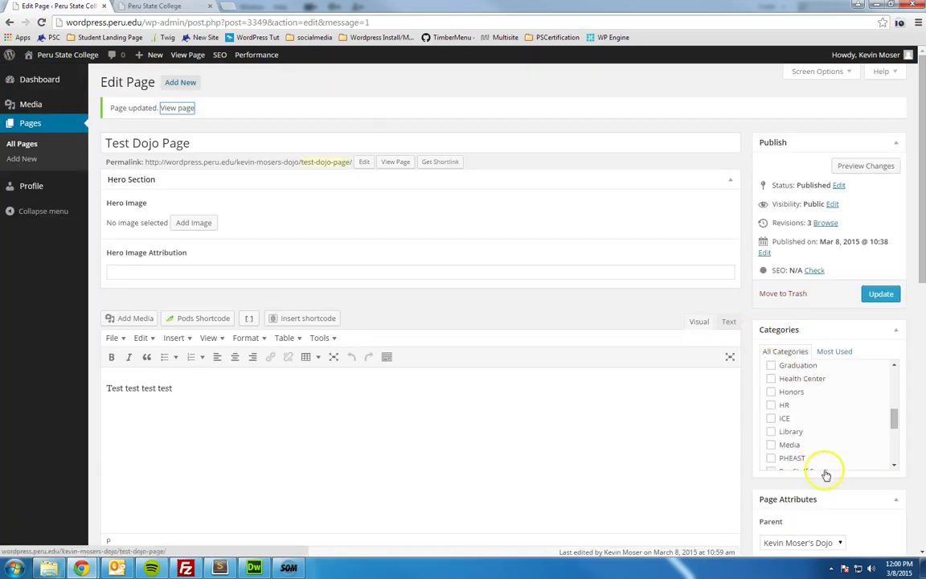
pyautogui.scroll(-3, 836, 482)
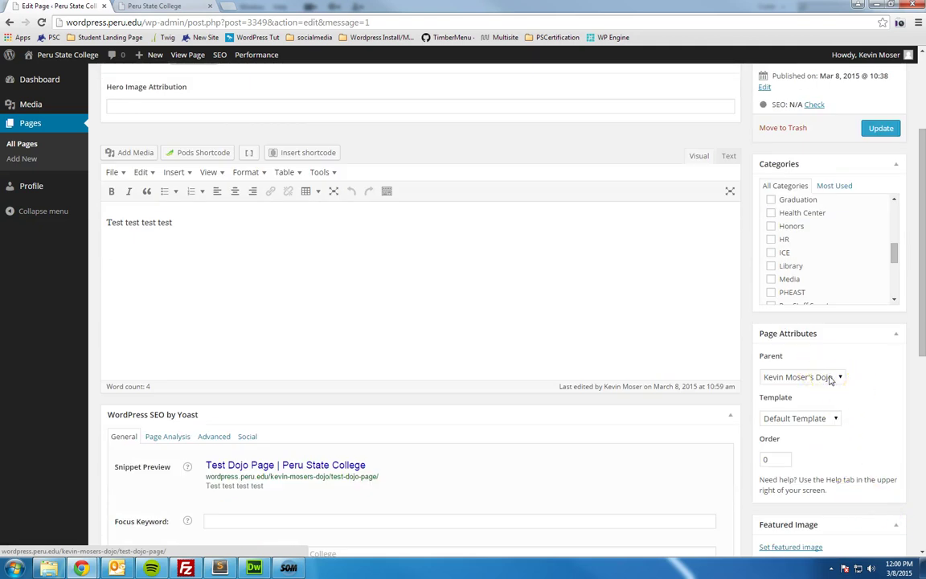
pyautogui.click(120, 6)
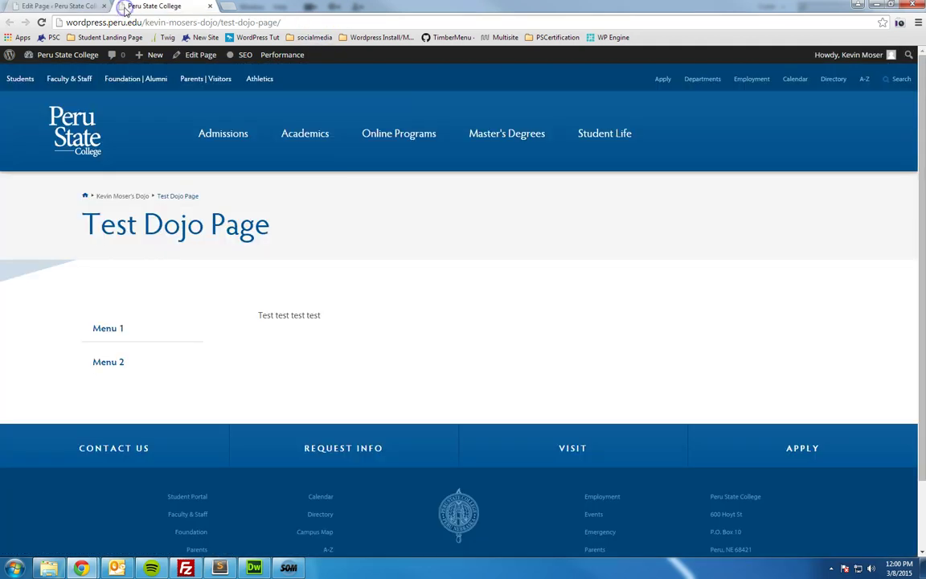
pyautogui.click(133, 198)
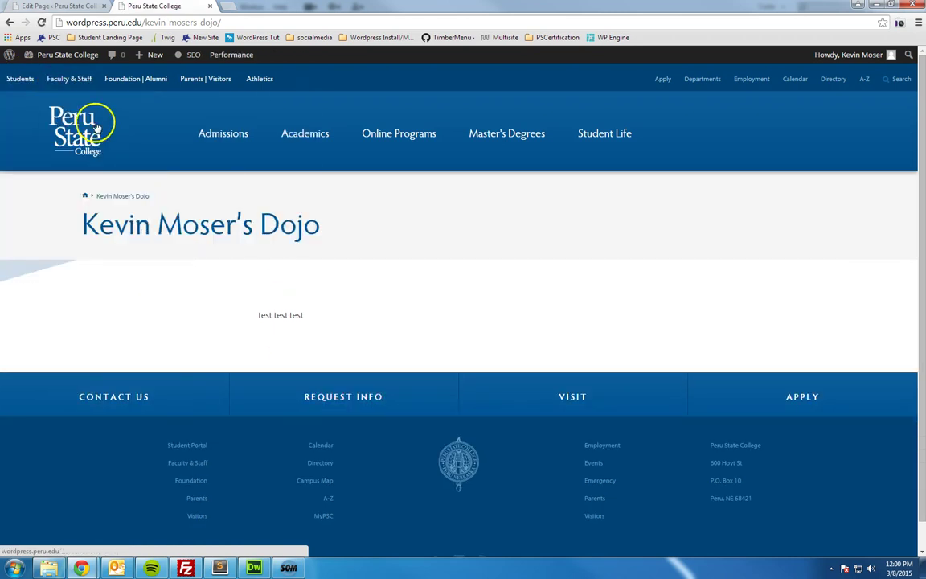
pyautogui.click(8, 22)
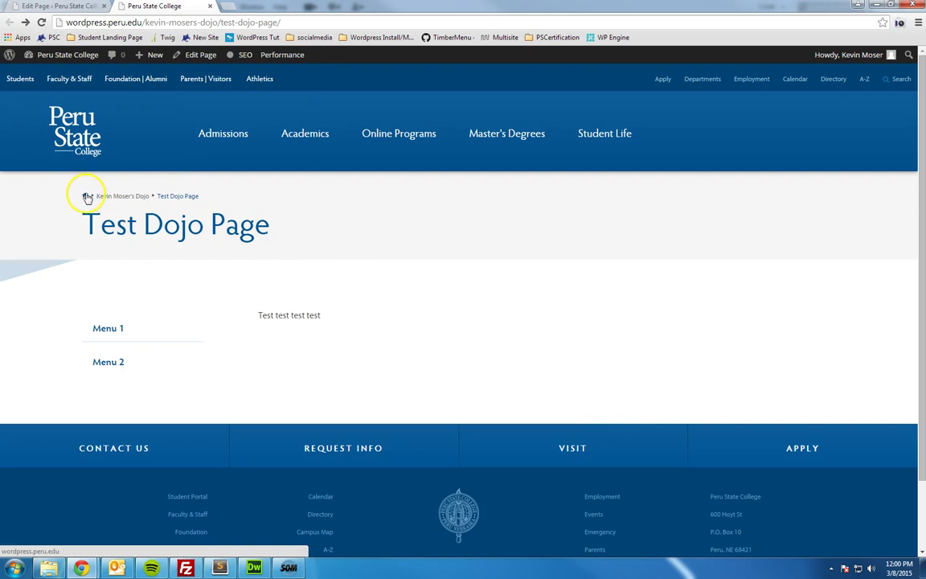
# Keep the Dojo page selected as Parent and return to the live Test Dojo Page
pyautogui.click(72, 6)
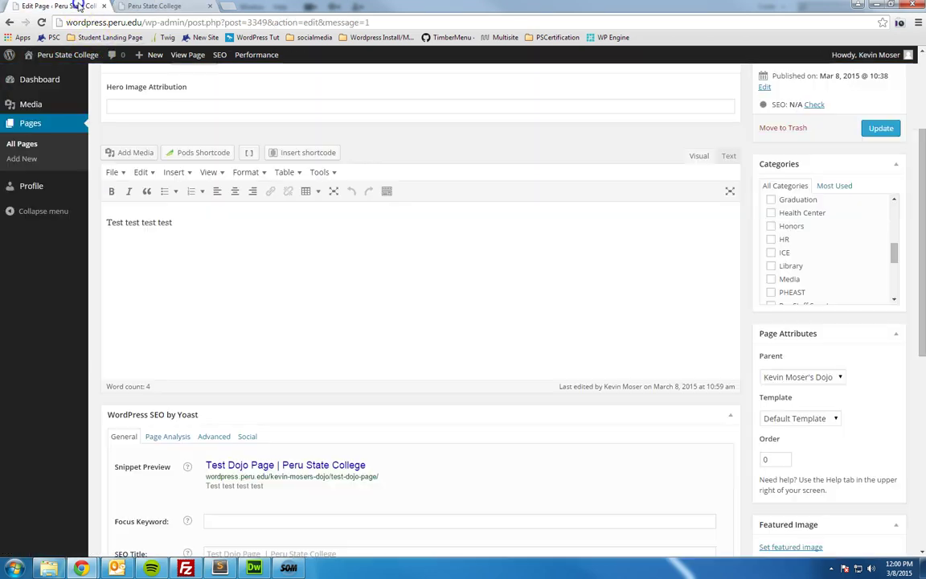
pyautogui.scroll(-3, 683, 346)
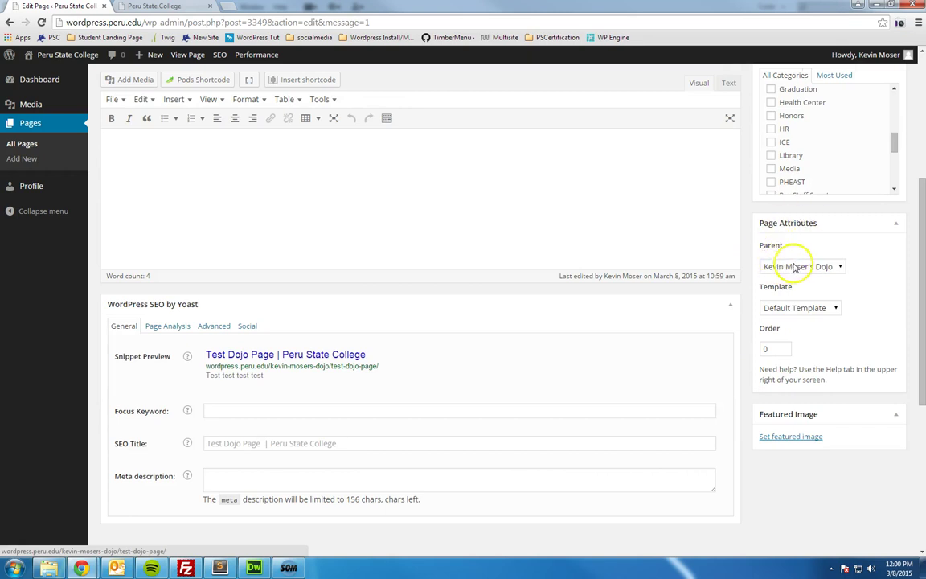
pyautogui.click(816, 268)
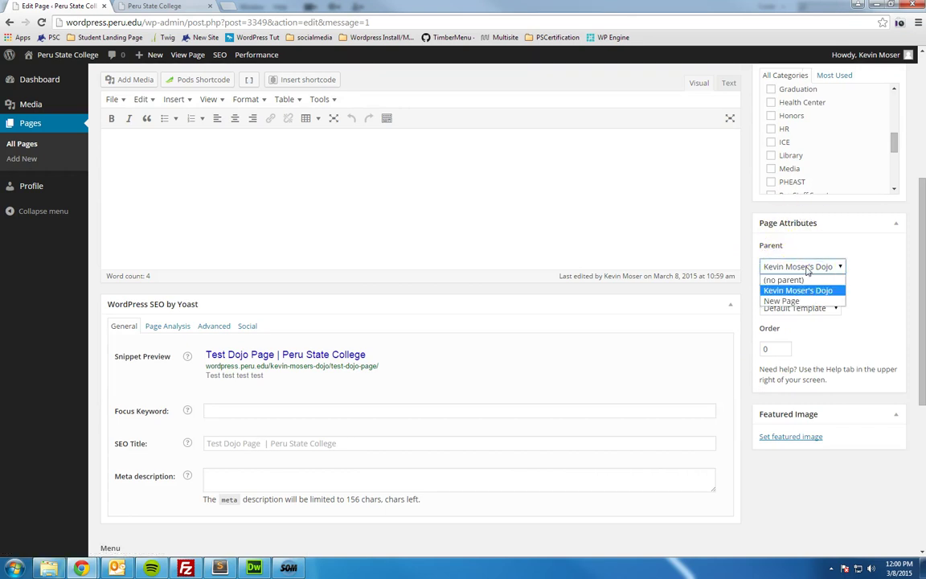
pyautogui.click(806, 269)
pyautogui.scroll(4, 215, 149)
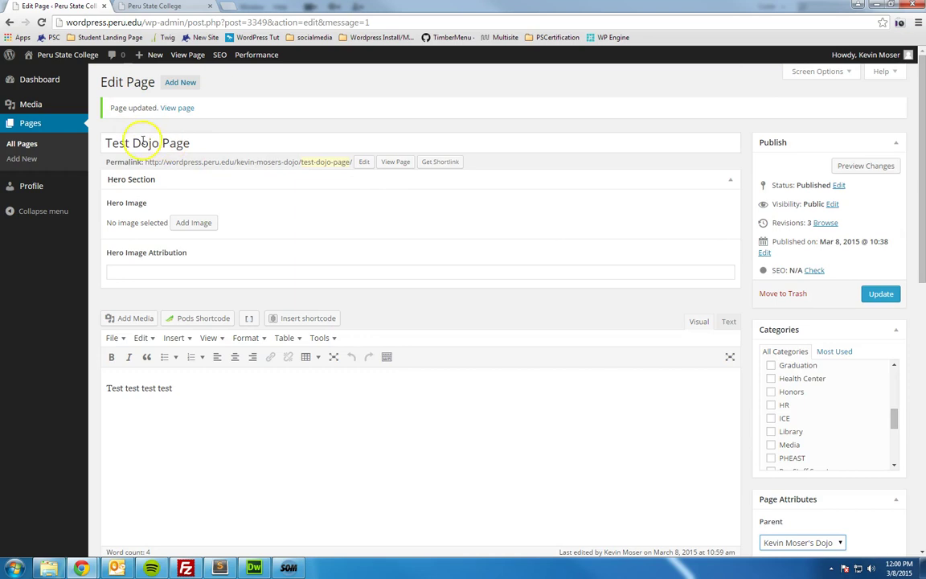
pyautogui.scroll(-5, 213, 290)
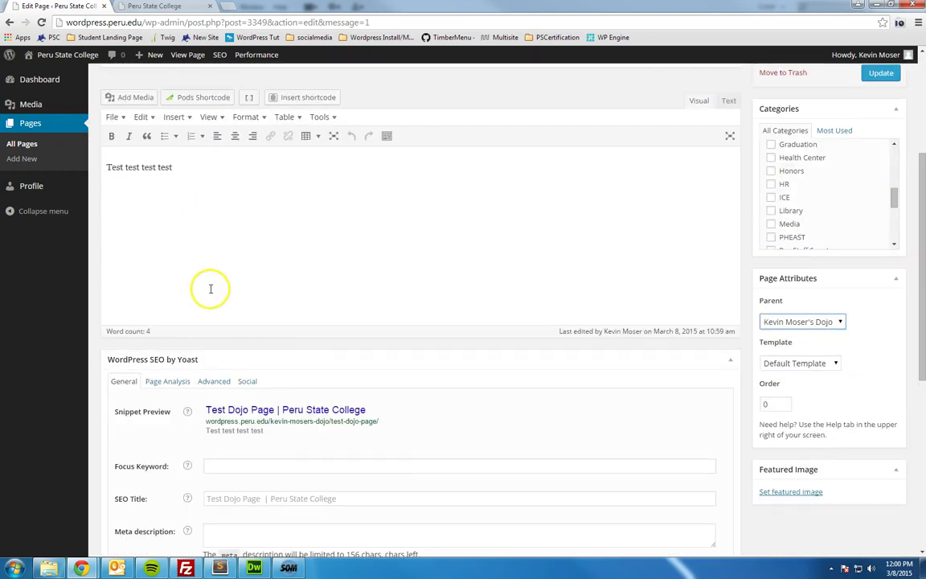
pyautogui.scroll(3, 843, 213)
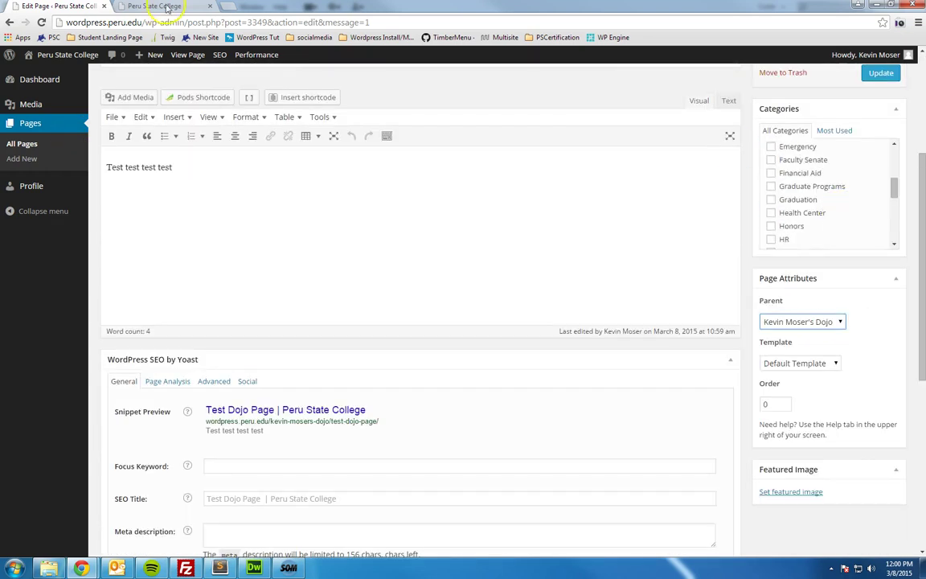
pyautogui.click(167, 8)
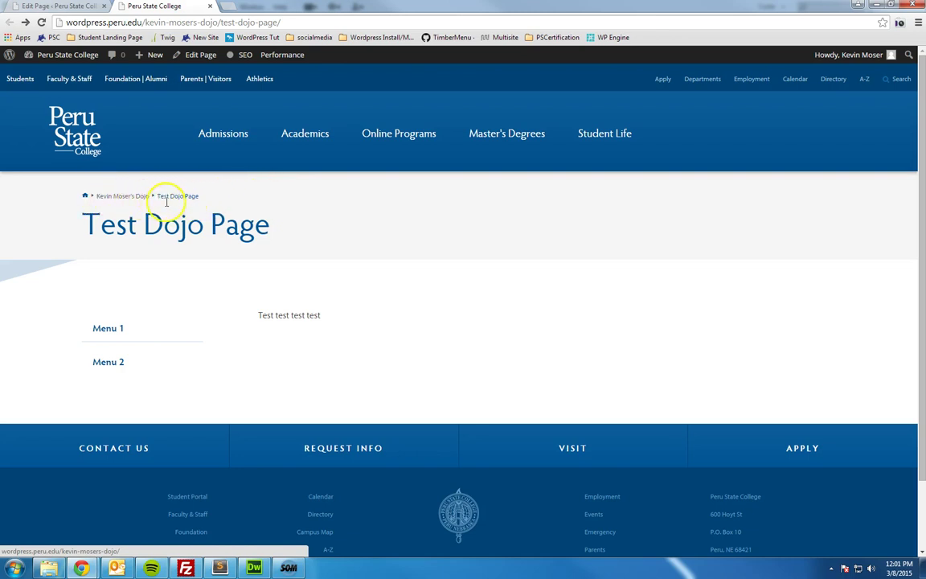
pyautogui.click(64, 7)
pyautogui.scroll(-3, 650, 408)
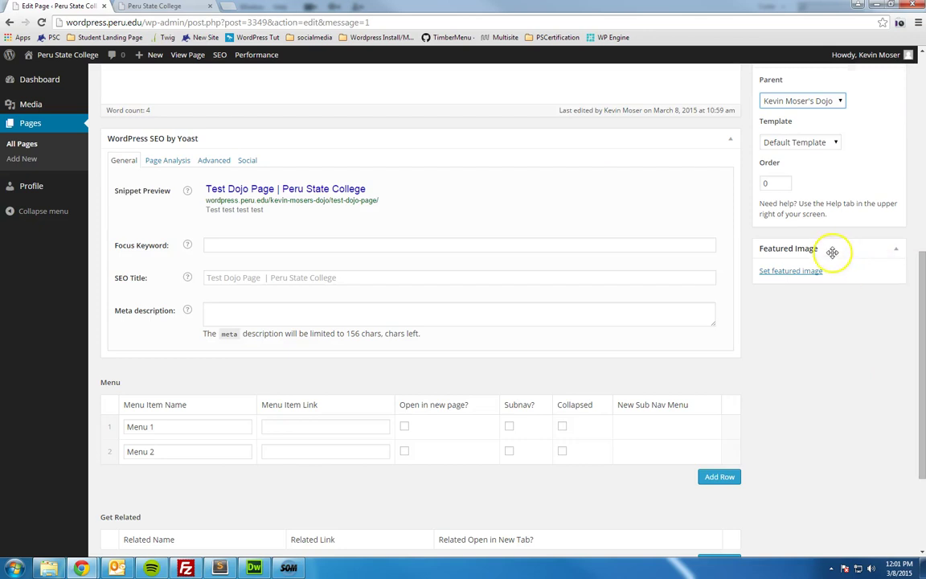
pyautogui.scroll(2, 832, 252)
pyautogui.scroll(3, 599, 249)
pyautogui.scroll(-2, 828, 377)
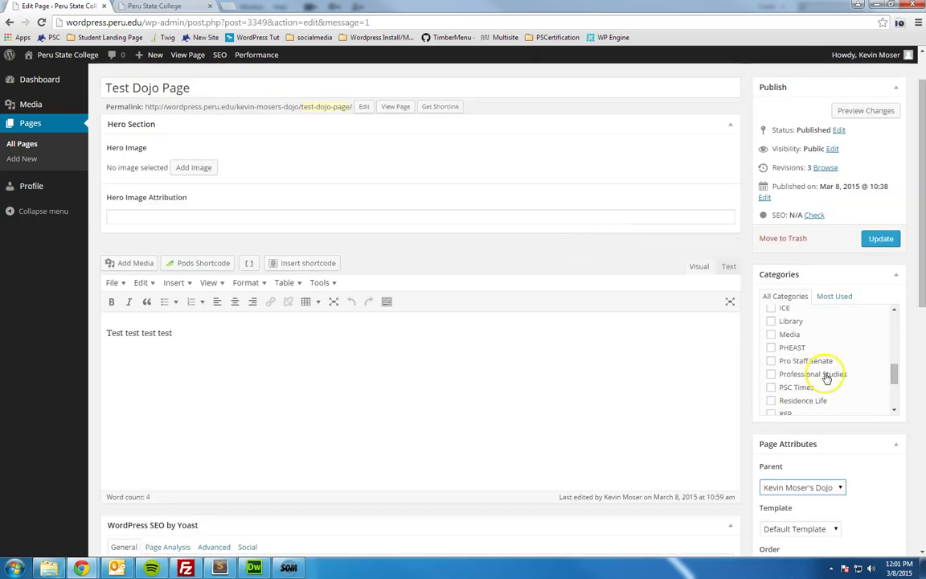
pyautogui.scroll(-1, 836, 462)
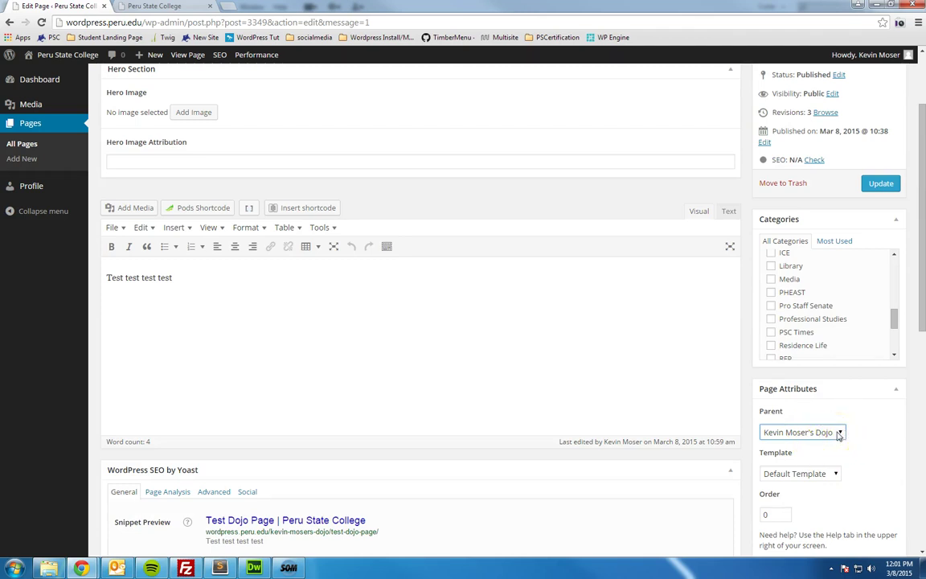
pyautogui.click(841, 433)
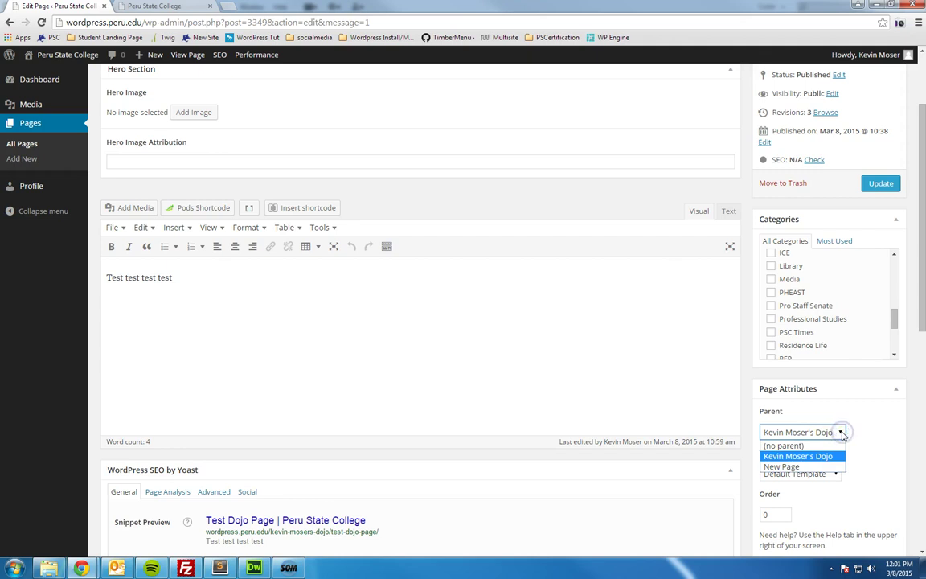
pyautogui.click(841, 433)
pyautogui.click(841, 434)
pyautogui.click(857, 422)
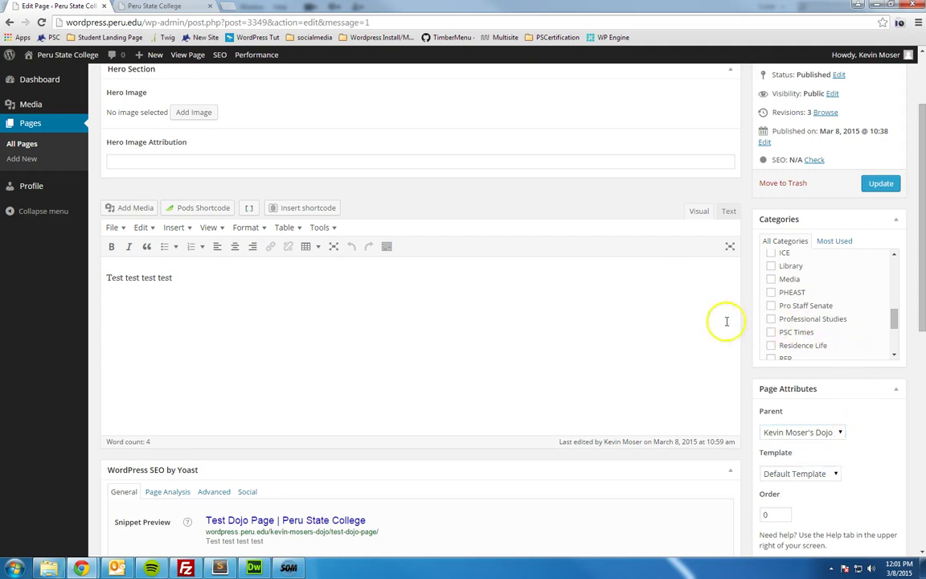
pyautogui.click(841, 433)
pyautogui.click(839, 433)
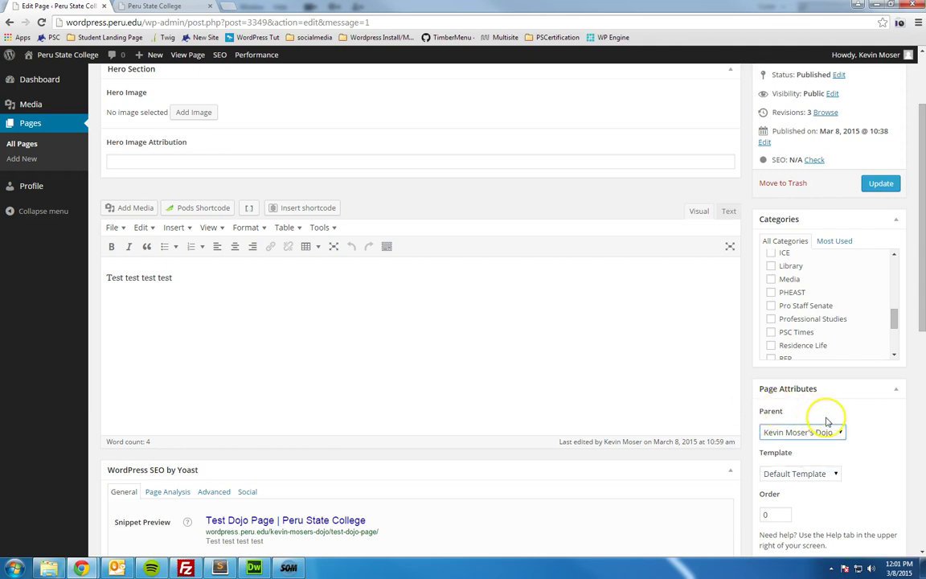
pyautogui.scroll(-1, 836, 410)
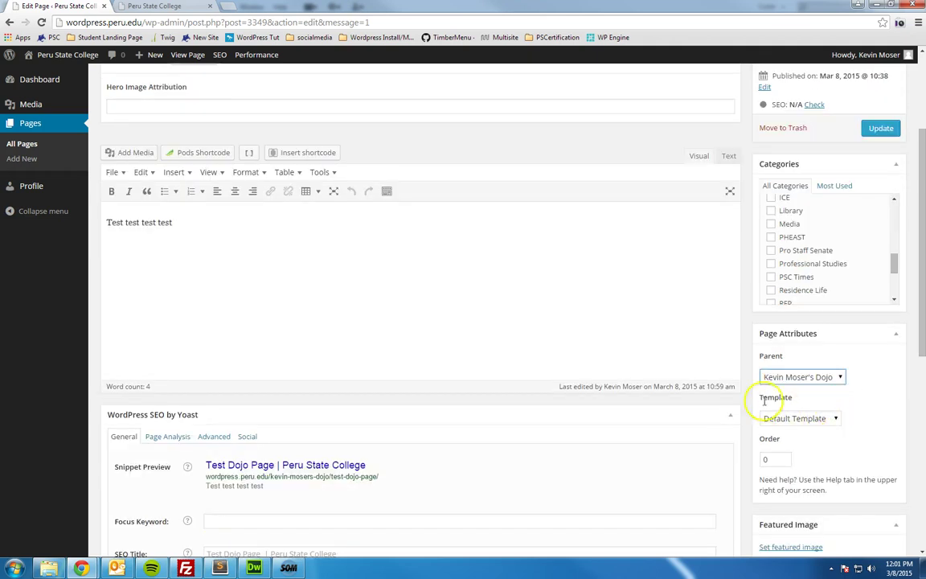
pyautogui.click(837, 419)
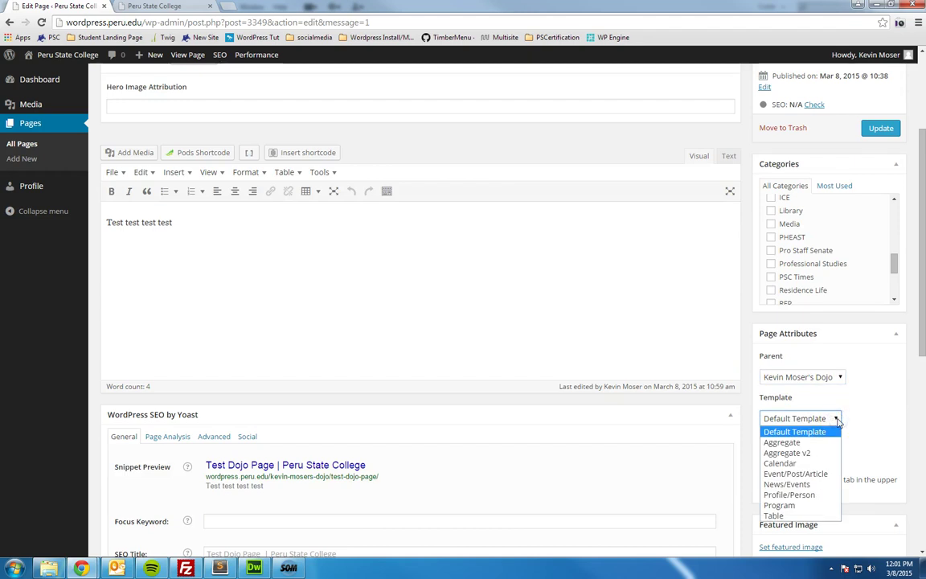
pyautogui.click(837, 419)
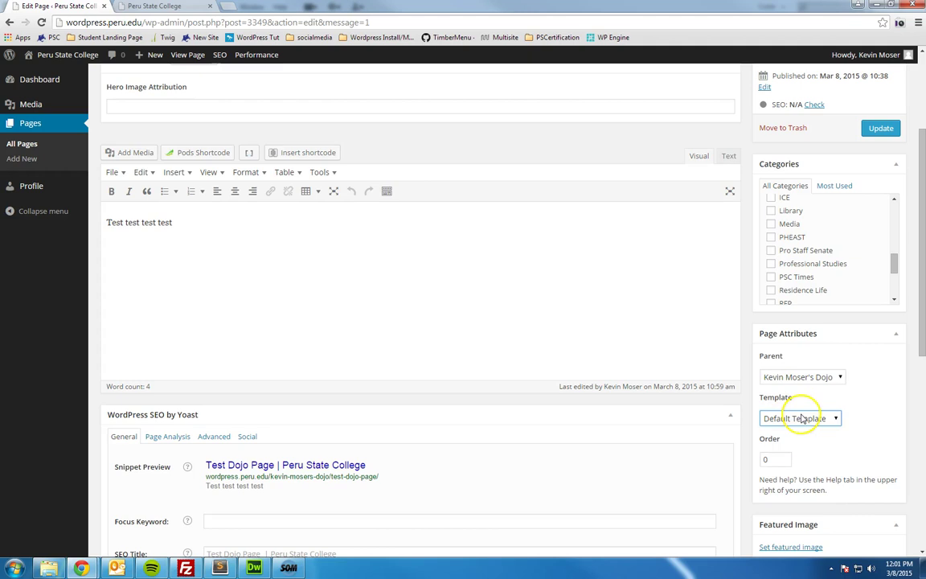
pyautogui.click(801, 418)
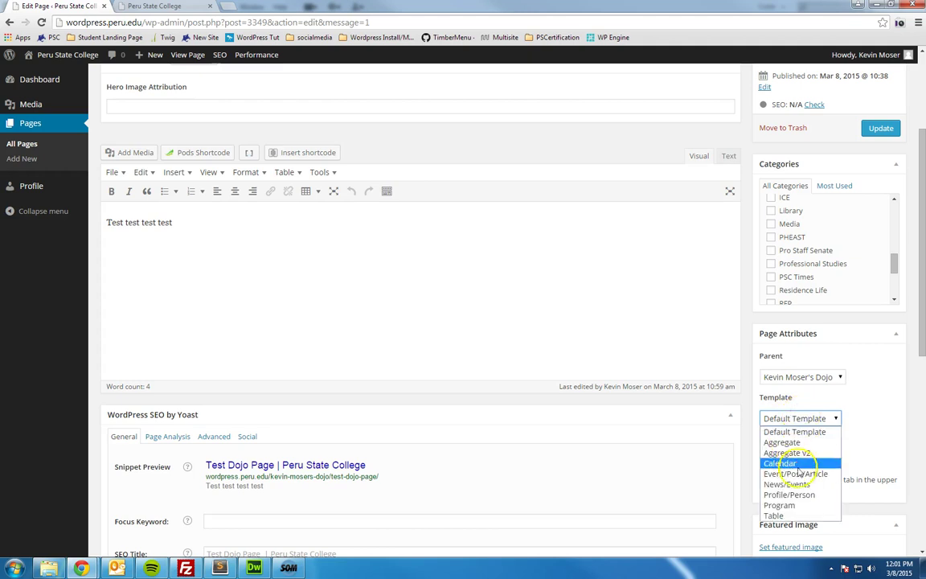
pyautogui.click(792, 434)
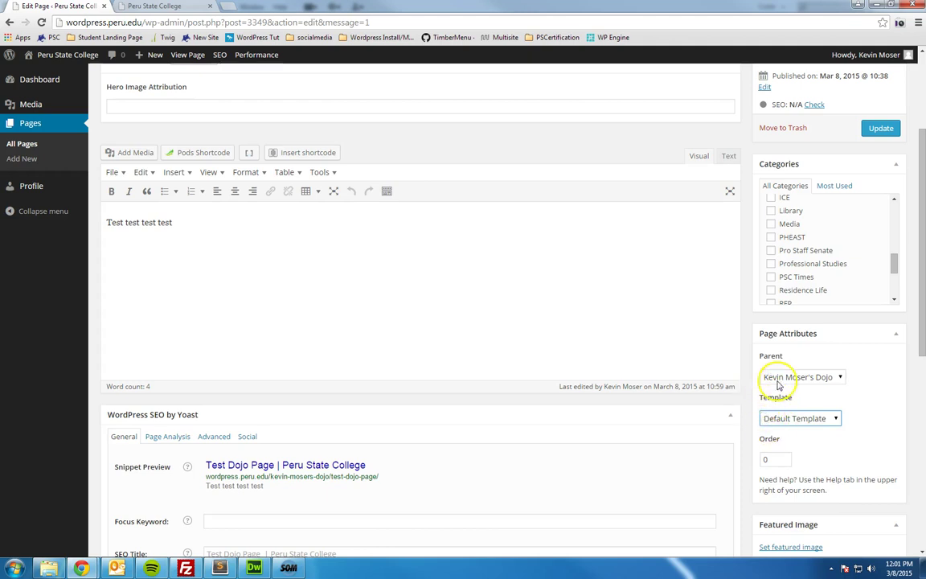
pyautogui.click(797, 418)
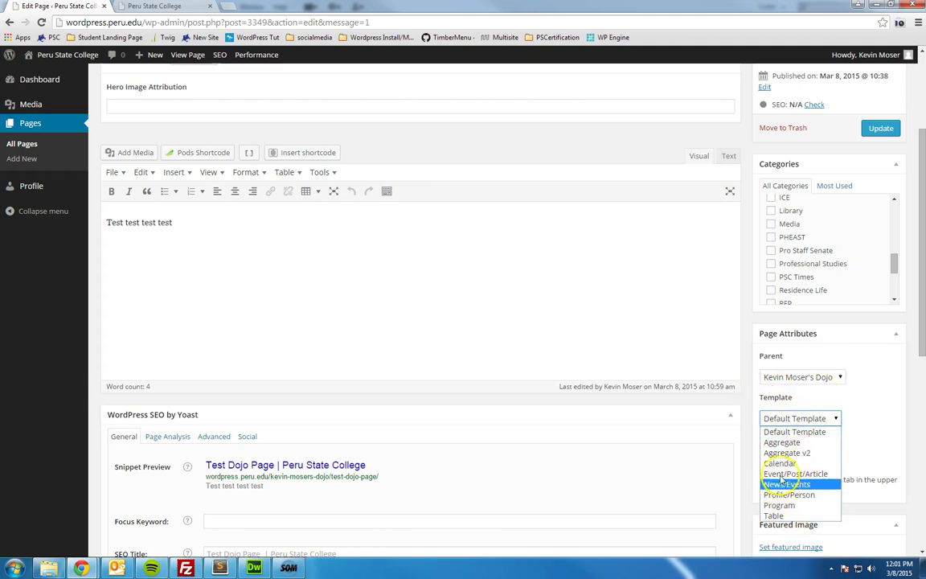
pyautogui.click(779, 430)
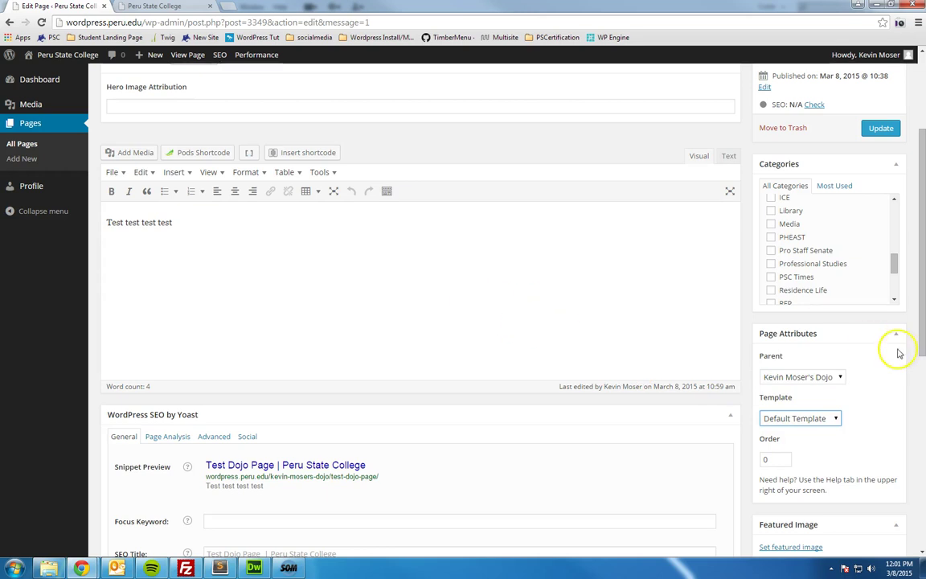
# Change the page Order from 0 to 1, leaving the Dojo parent unchanged
pyautogui.scroll(-2, 538, 290)
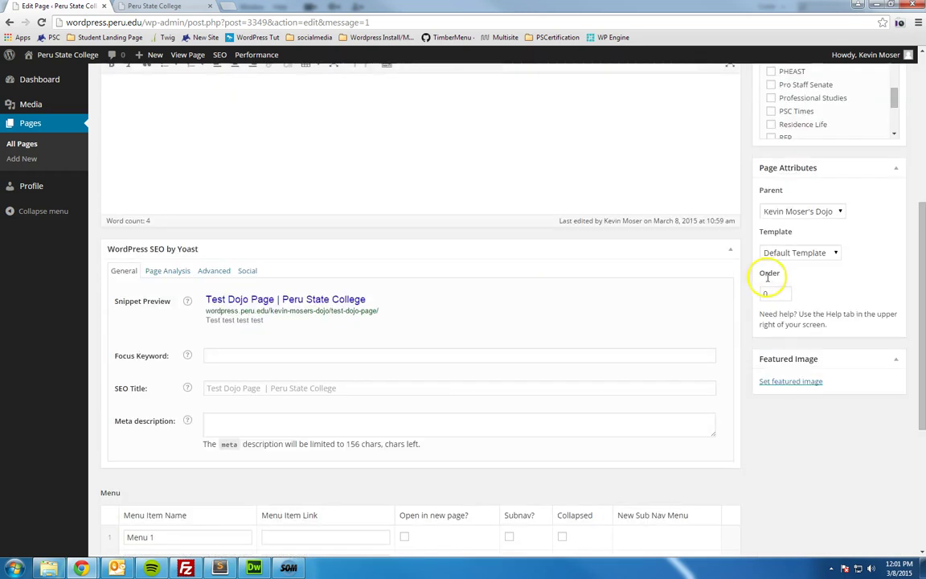
pyautogui.scroll(3, 595, 269)
pyautogui.scroll(-2, 635, 281)
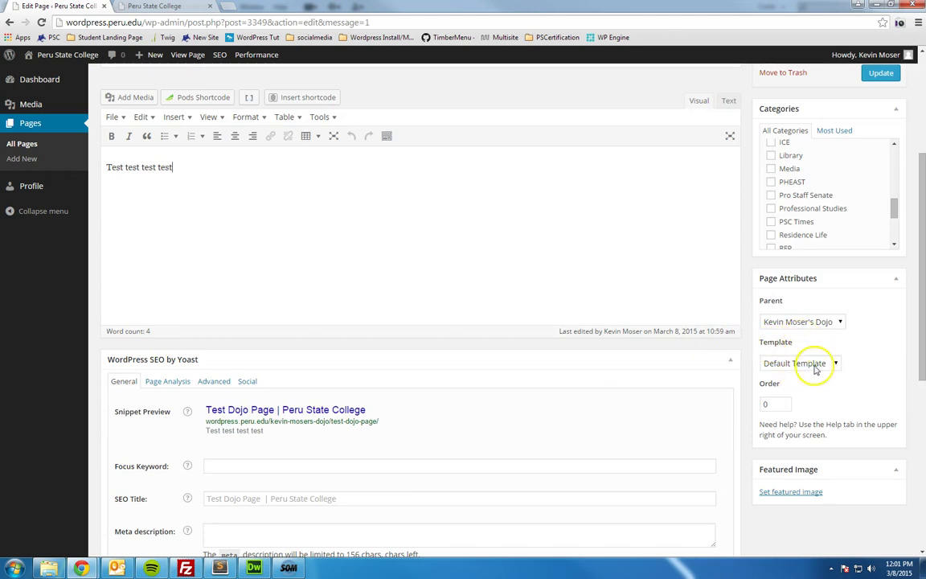
pyautogui.click(776, 406)
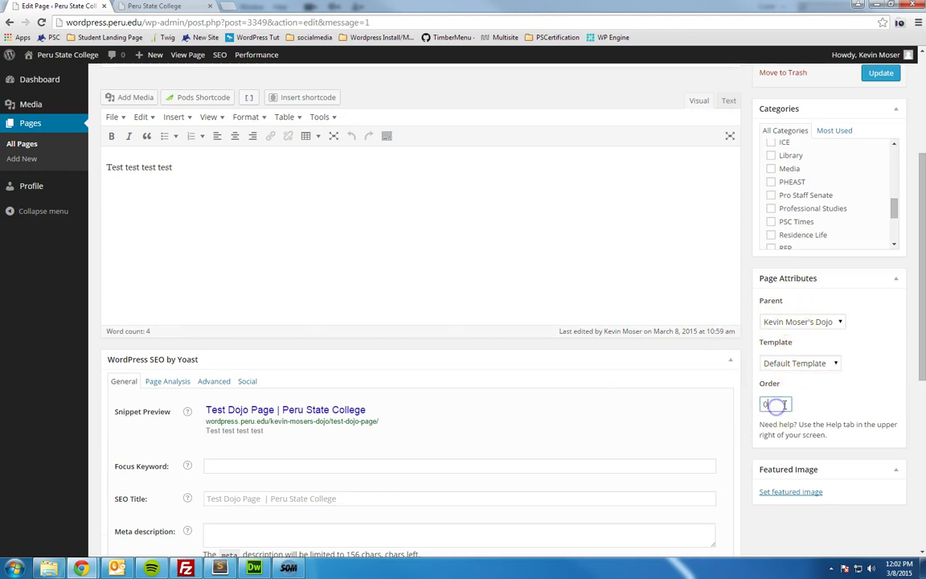
pyautogui.click(783, 321)
pyautogui.click(814, 322)
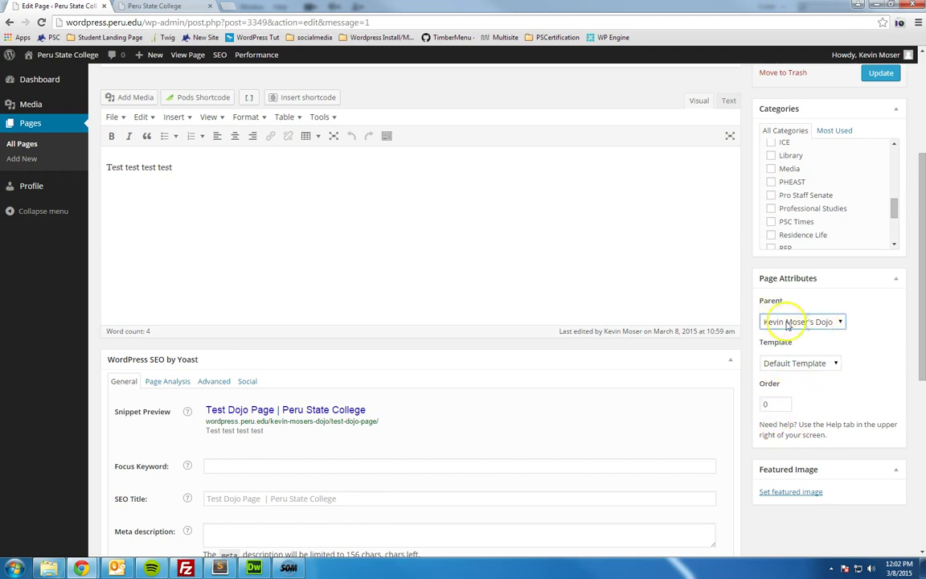
pyautogui.click(761, 403)
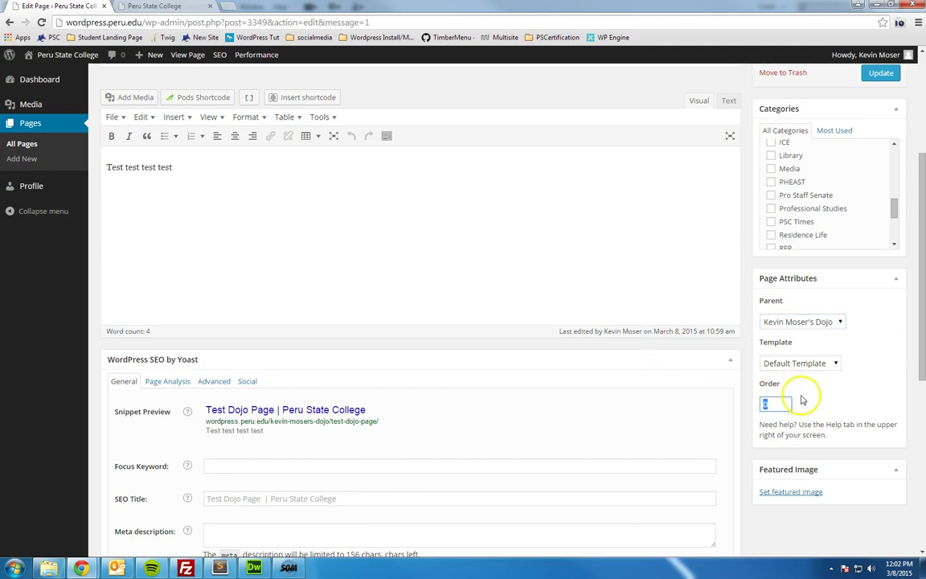
pyautogui.write('1')
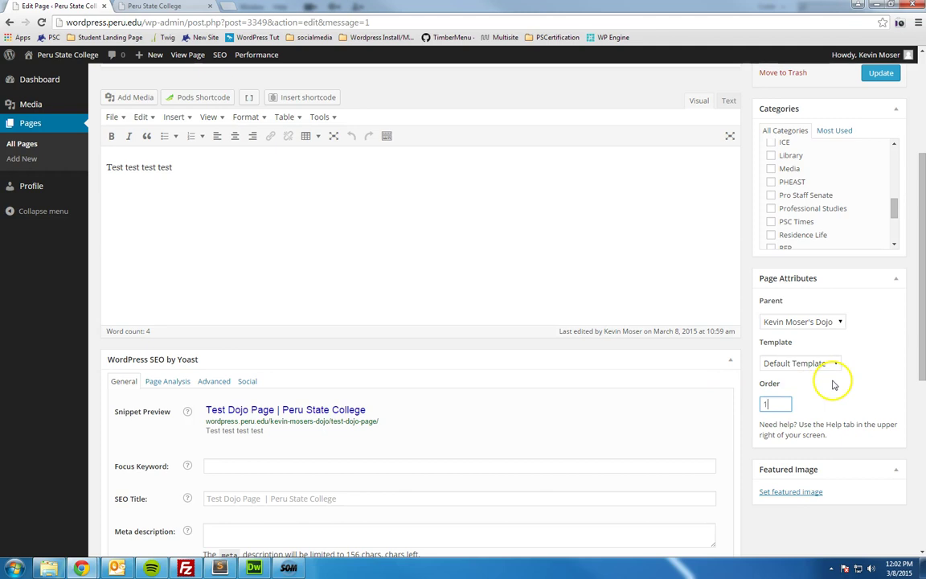
pyautogui.write('5')
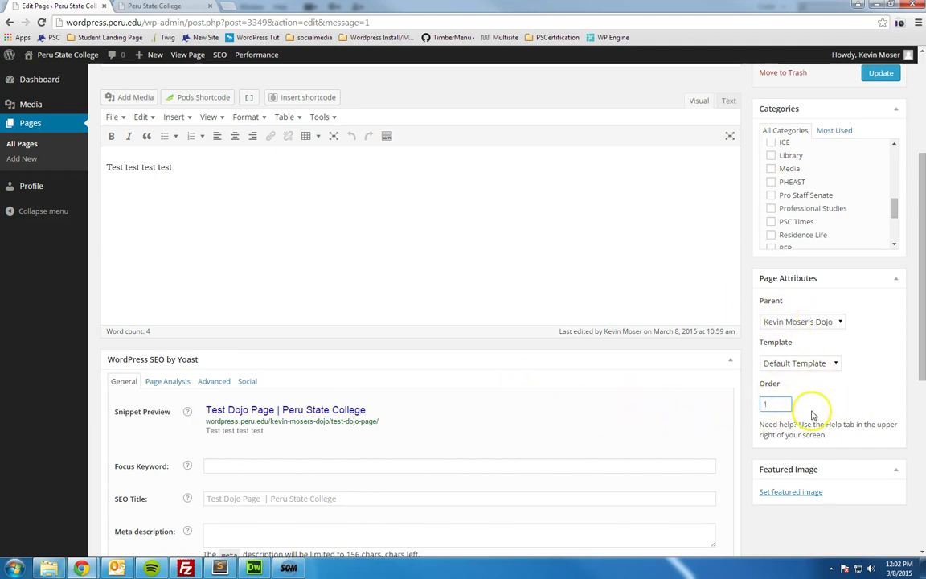
pyautogui.scroll(1, 802, 412)
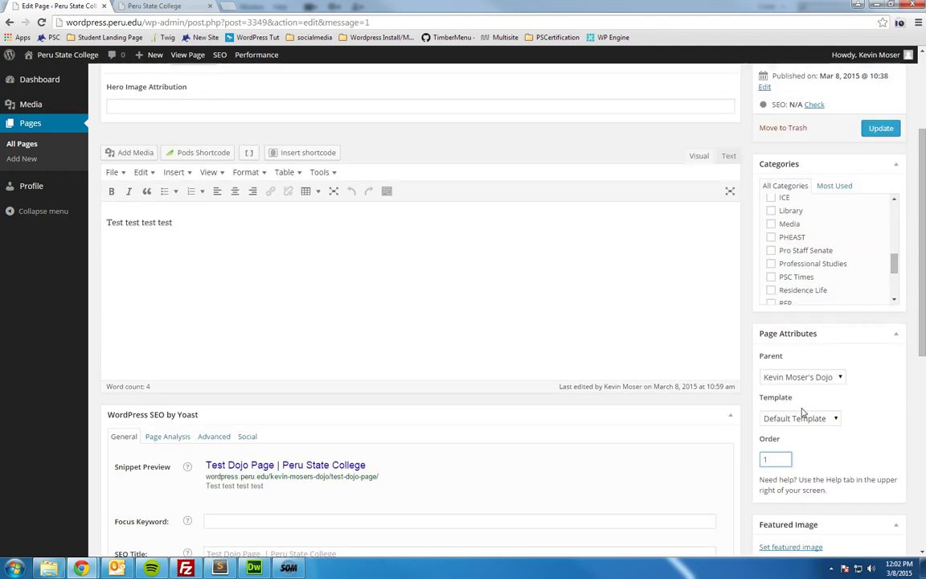
# Clear the page Order value, leaving the field empty, and submit
pyautogui.scroll(-3, 802, 412)
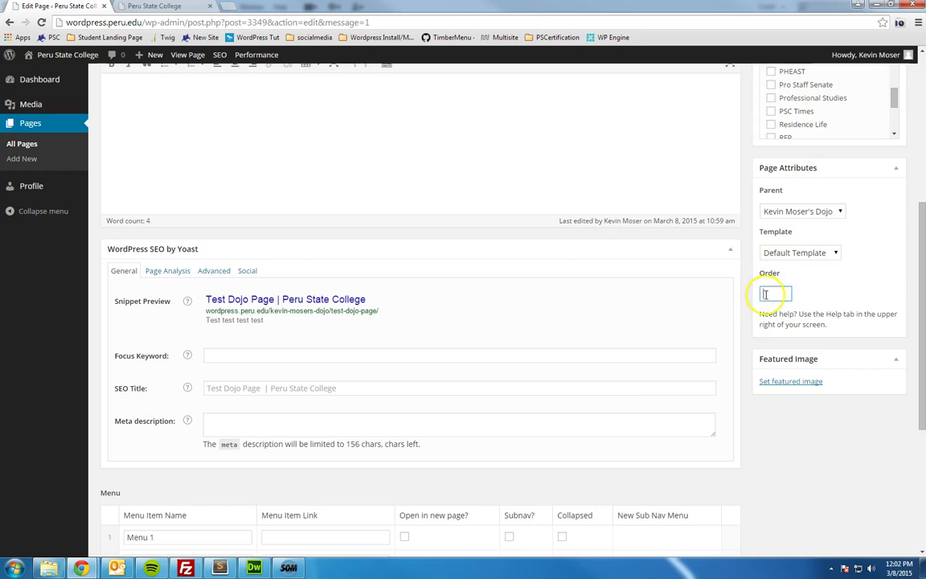
pyautogui.scroll(3, 753, 268)
pyautogui.scroll(-3, 755, 269)
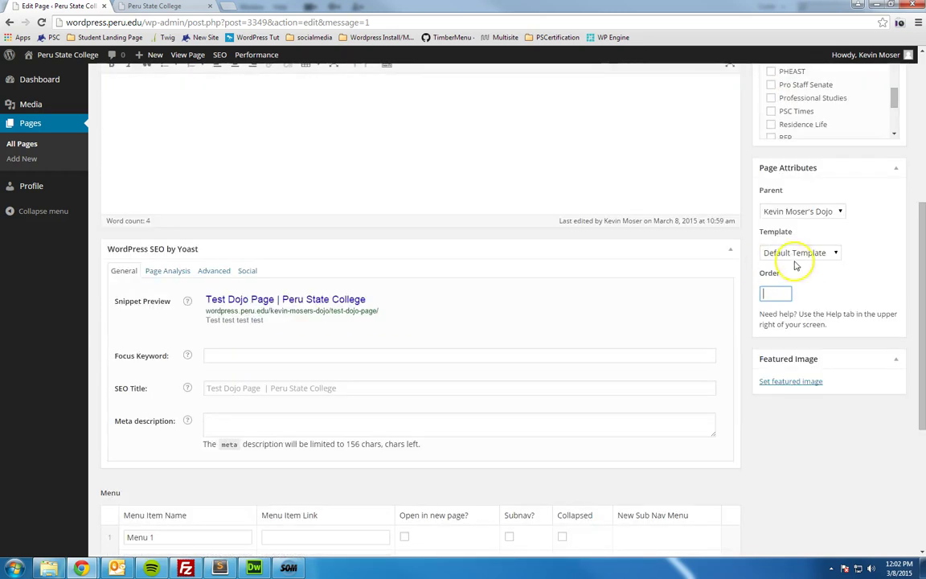
pyautogui.click(776, 293)
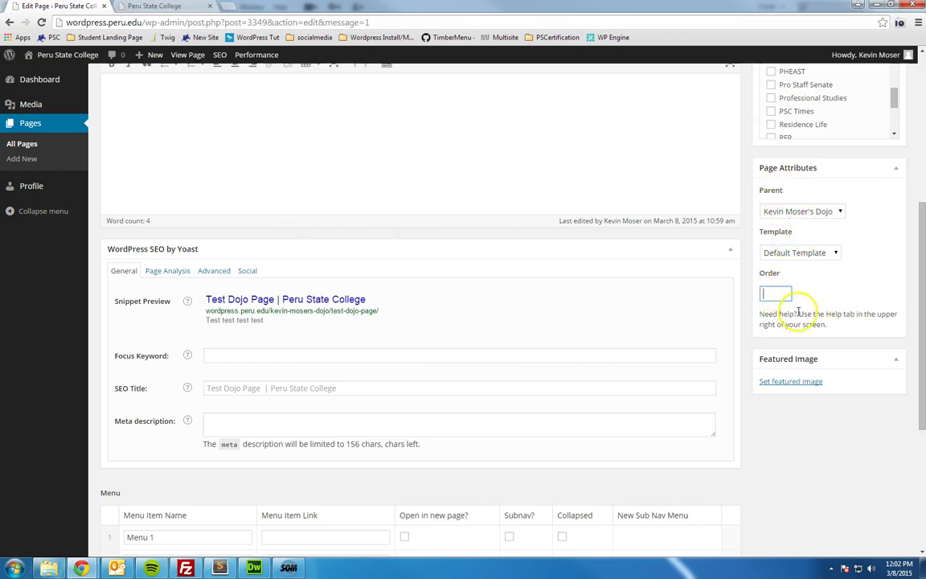
pyautogui.scroll(1, 771, 337)
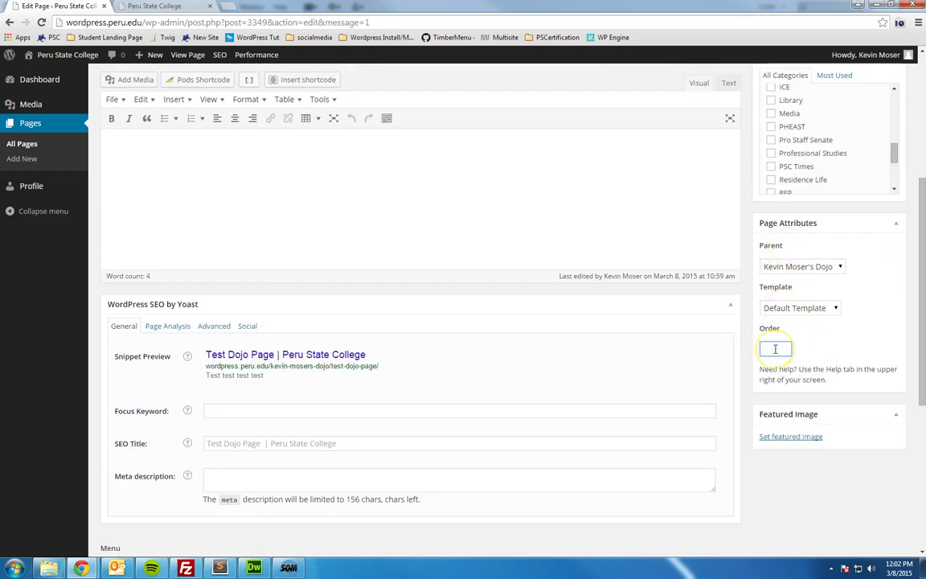
pyautogui.press('Return')
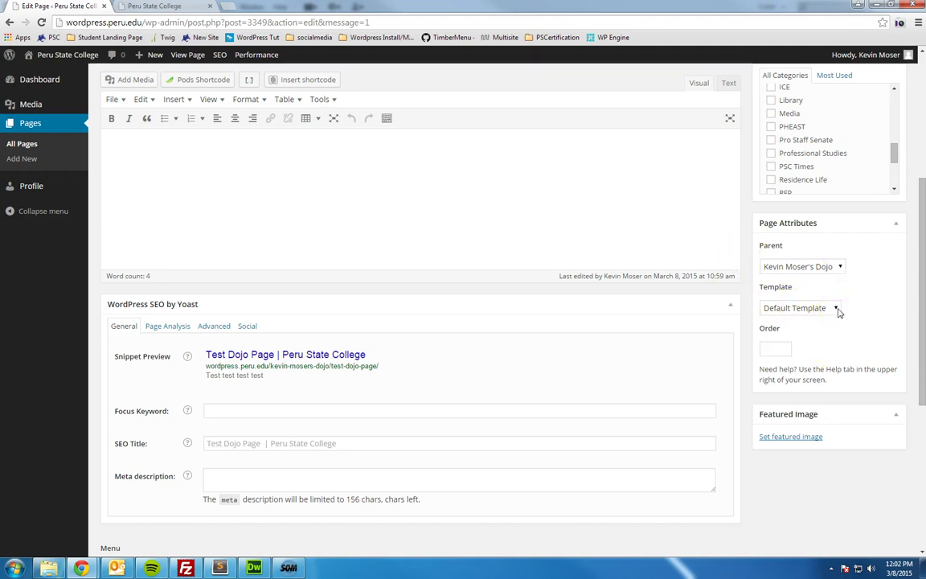
# Check the Template list and keep Default Template selected
pyautogui.click(836, 310)
pyautogui.click(828, 308)
pyautogui.click(824, 308)
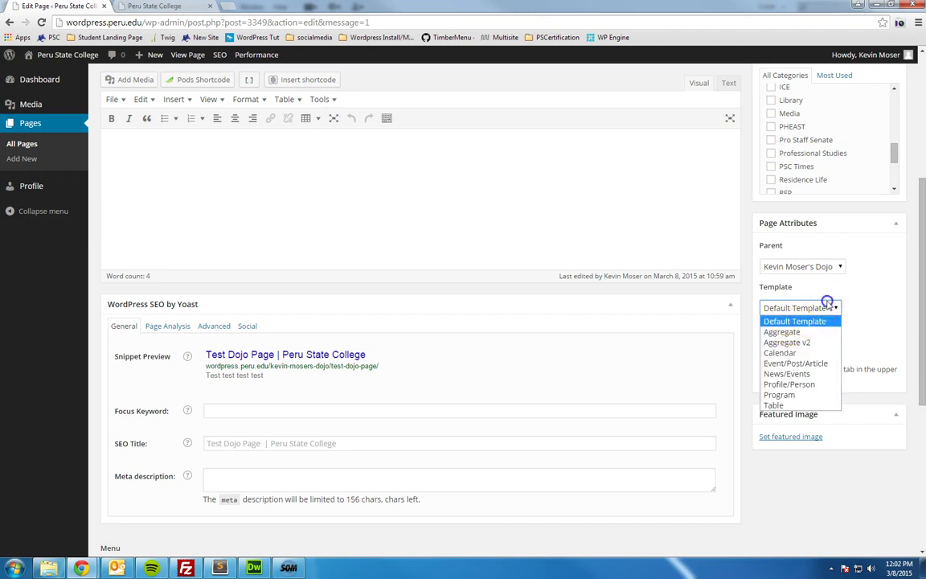
pyautogui.click(825, 308)
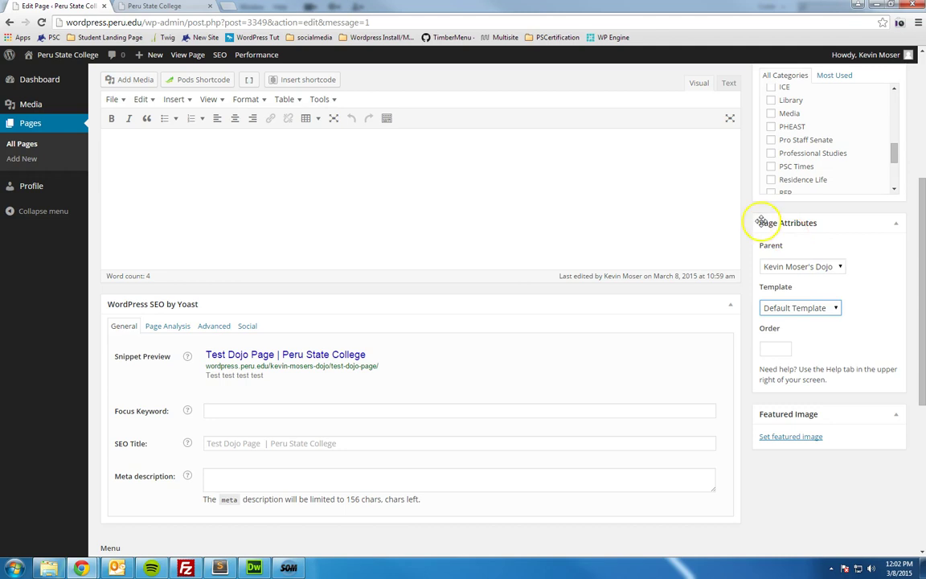